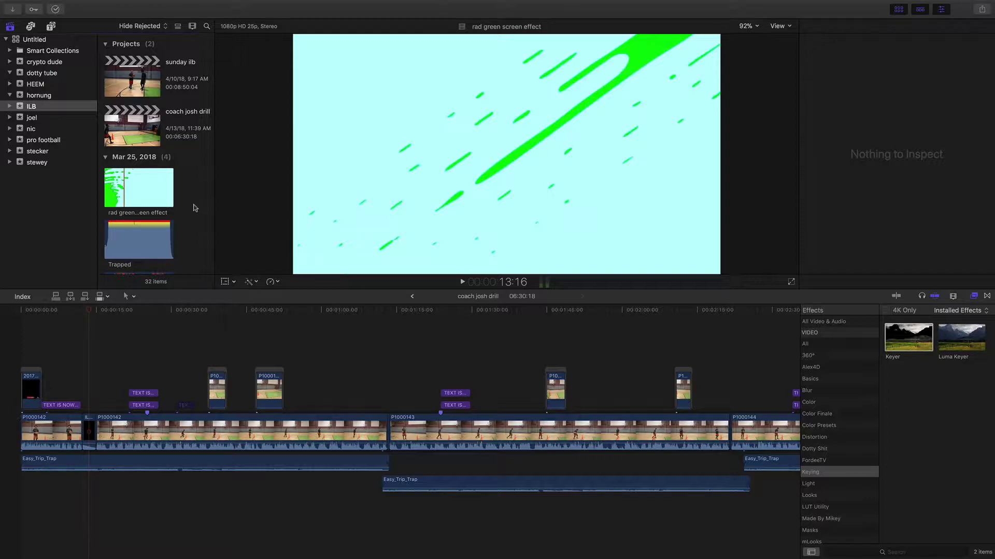
# Drag the 'rad green screen effect' clip into the coach josh drill timeline above the footage
pyautogui.click(132, 193)
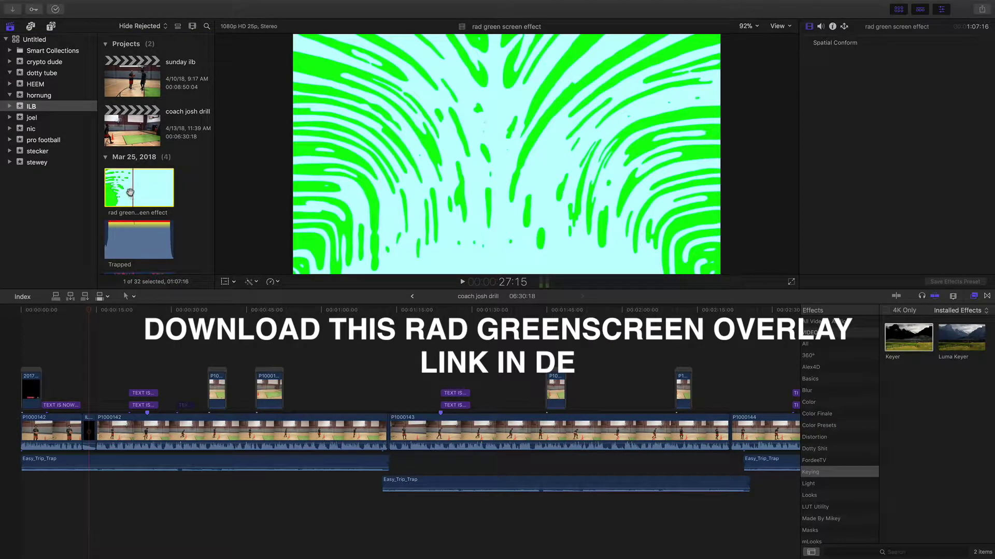
pyautogui.moveTo(134, 194); pyautogui.dragTo(289, 318)
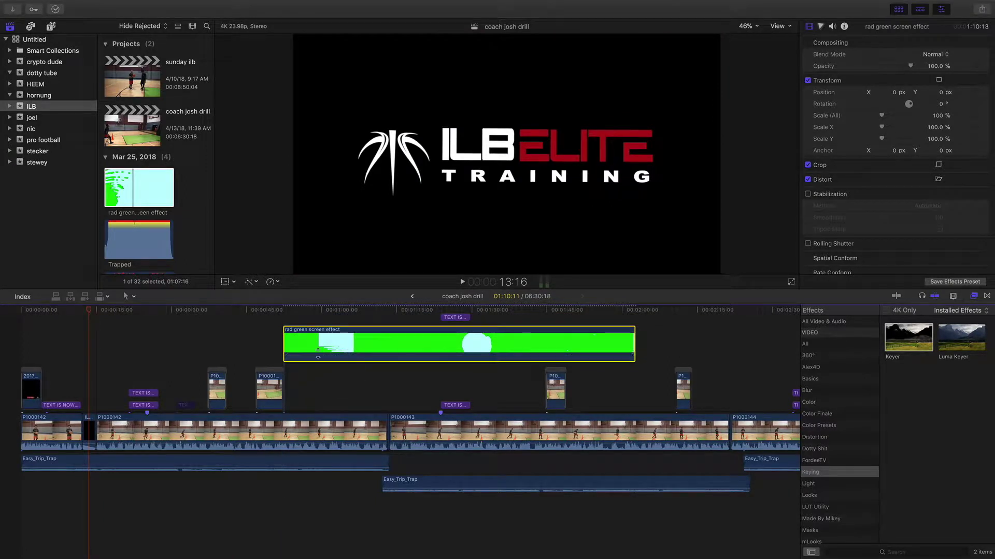
# Drop the connected green screen clip, slide it later to start around 1:06, and park the playhead in it
pyautogui.click(242, 332)
pyautogui.moveTo(312, 360); pyautogui.dragTo(380, 364)
pyautogui.click(349, 311)
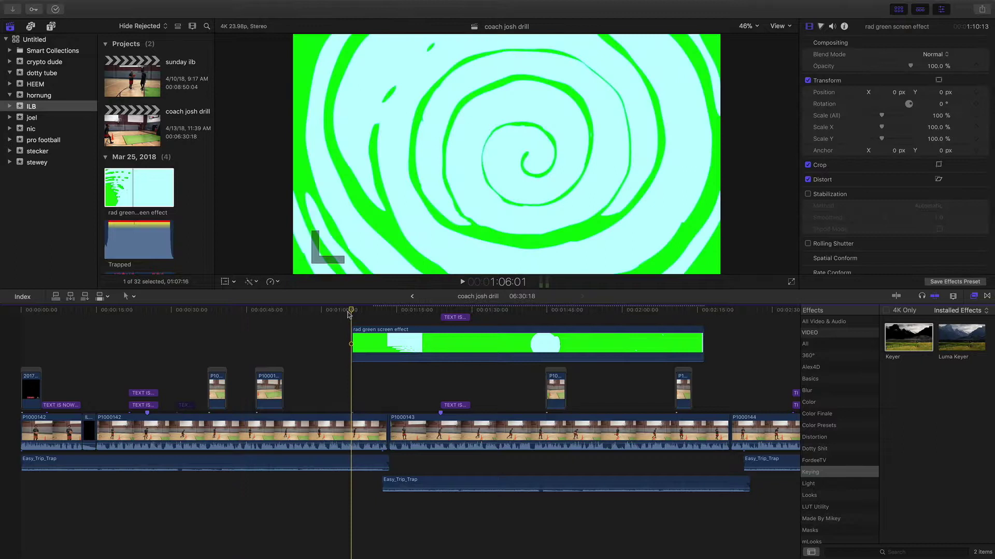
pyautogui.press('Down')
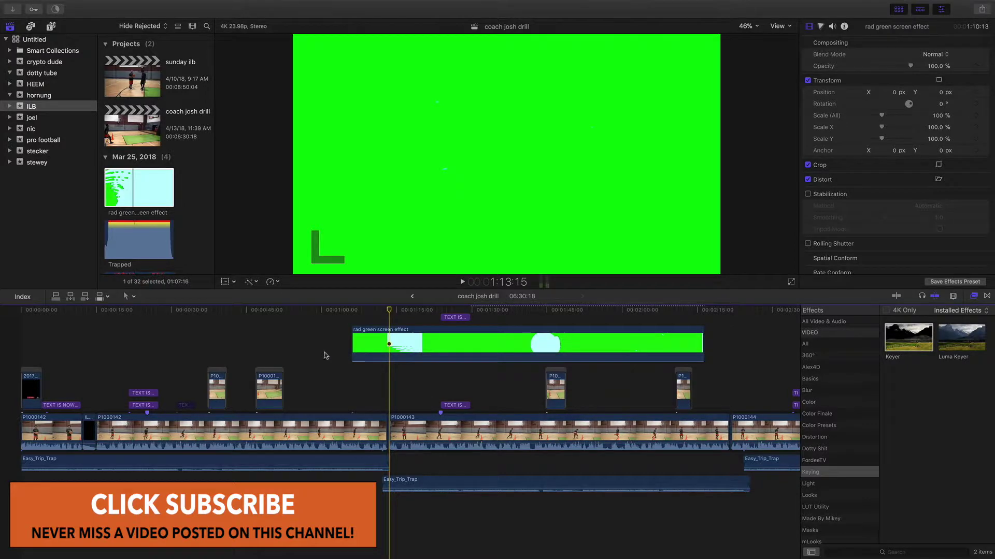
pyautogui.hscroll(5, 322, 351)
pyautogui.click(319, 347)
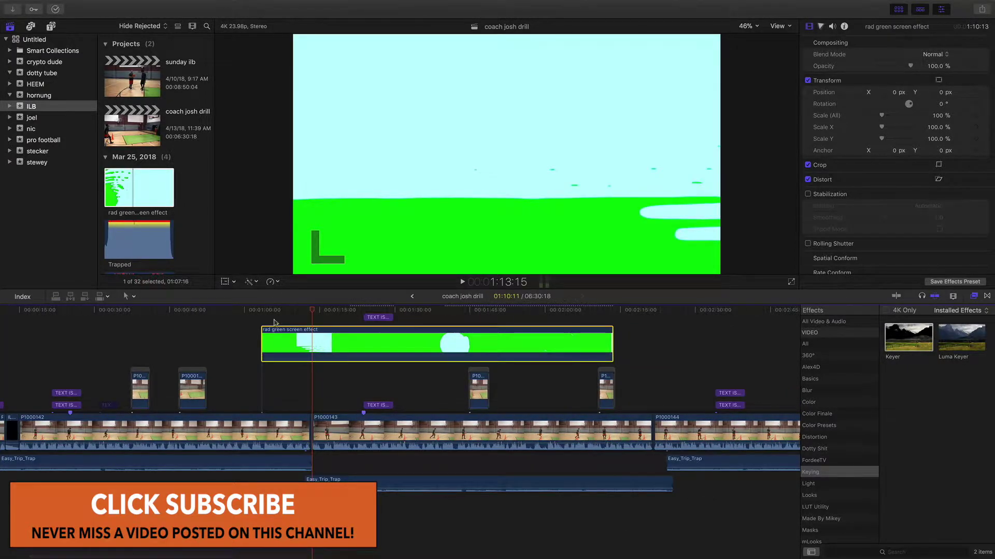
pyautogui.click(275, 345)
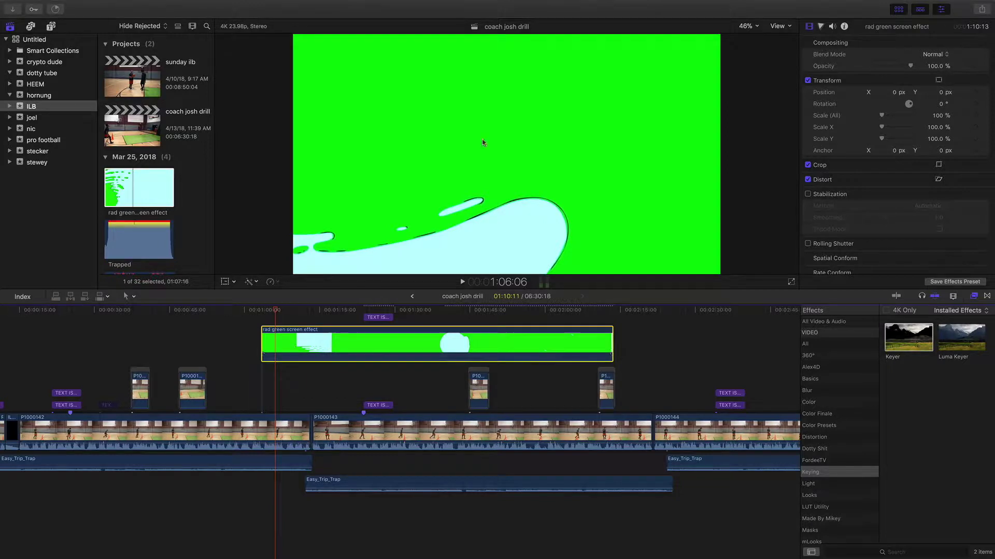
# Hide the library browser, trim the green screen clip to start later, and preview the splash
pyautogui.click(896, 11)
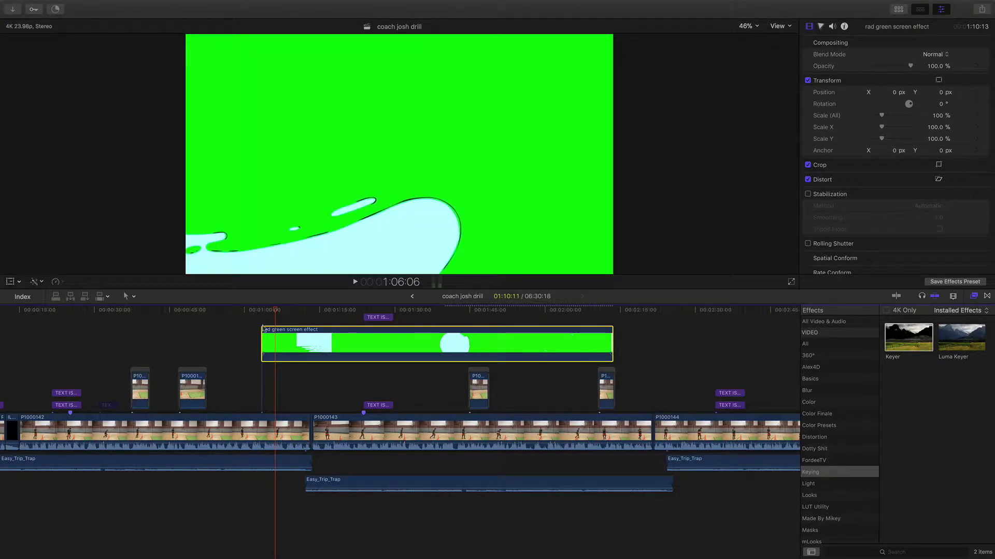
pyautogui.moveTo(260, 310)
pyautogui.mouseDown()
pyautogui.moveTo(322, 311)
pyautogui.moveTo(262, 310)
pyautogui.mouseUp()
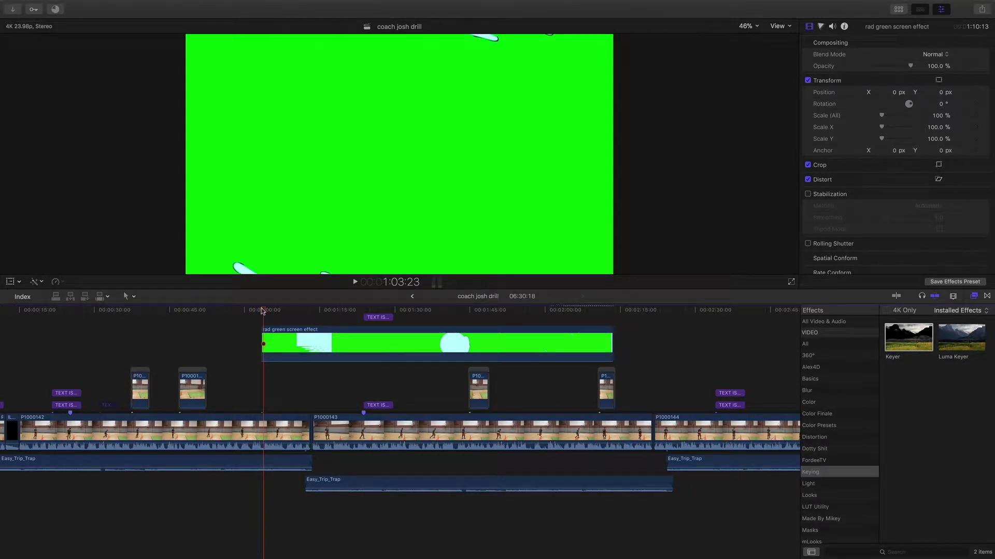
pyautogui.moveTo(262, 338); pyautogui.dragTo(274, 337)
pyautogui.press('space')
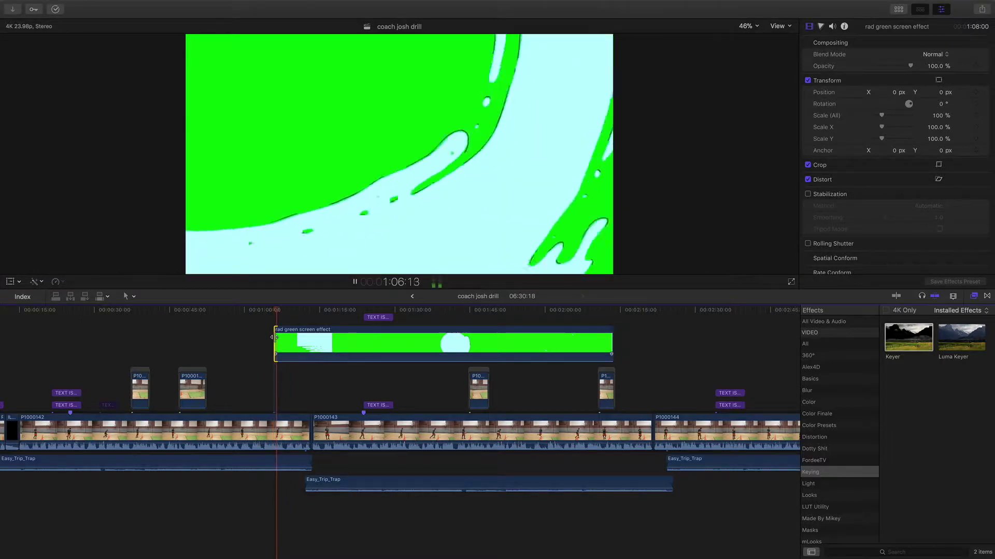
pyautogui.press('space')
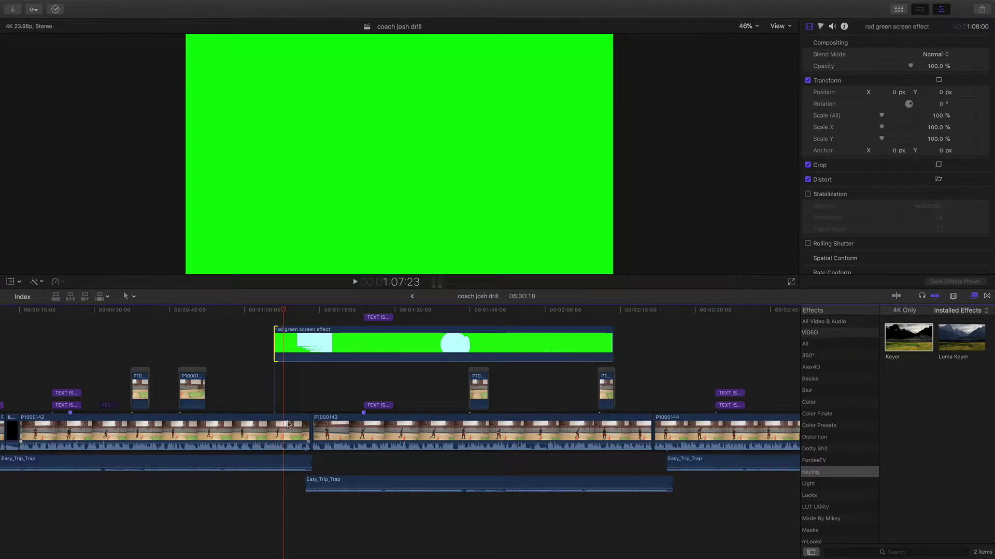
# Blade a short piece off the green screen clip and move the long remainder to about 1:53
pyautogui.click(287, 425)
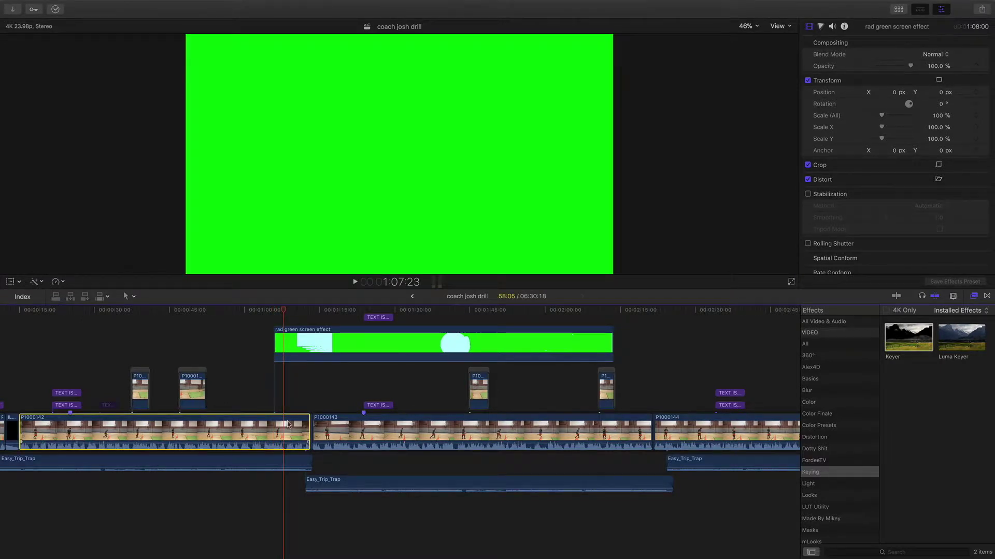
pyautogui.click(285, 352)
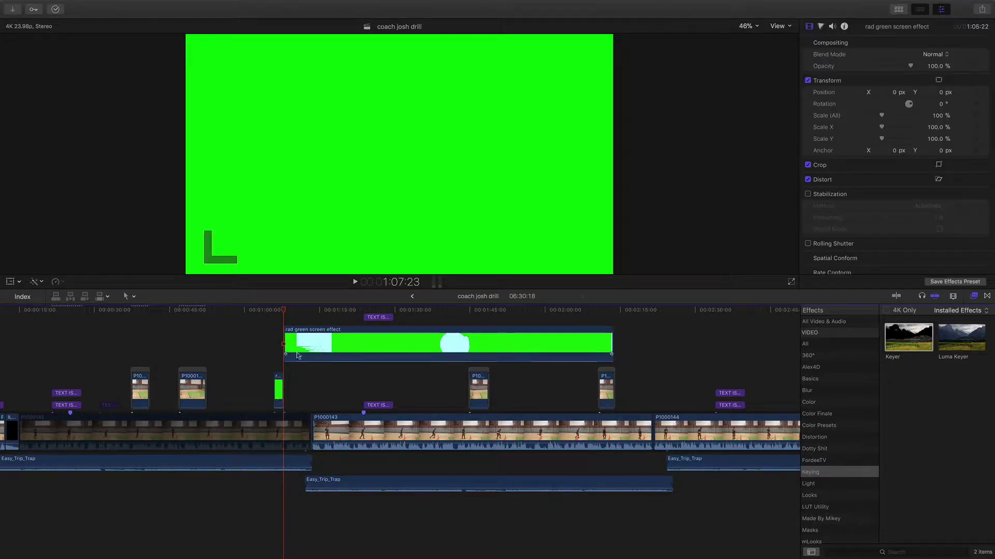
pyautogui.moveTo(386, 341); pyautogui.dragTo(619, 341)
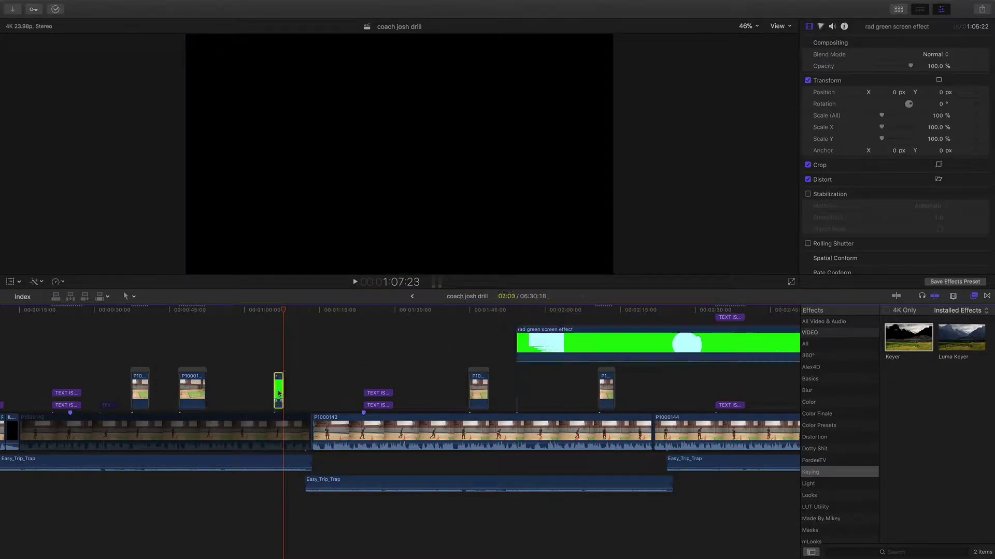
# Nudge the short green splash right onto the cut between P1000142 and P1000143
pyautogui.moveTo(279, 389); pyautogui.dragTo(305, 389)
pyautogui.click(279, 418)
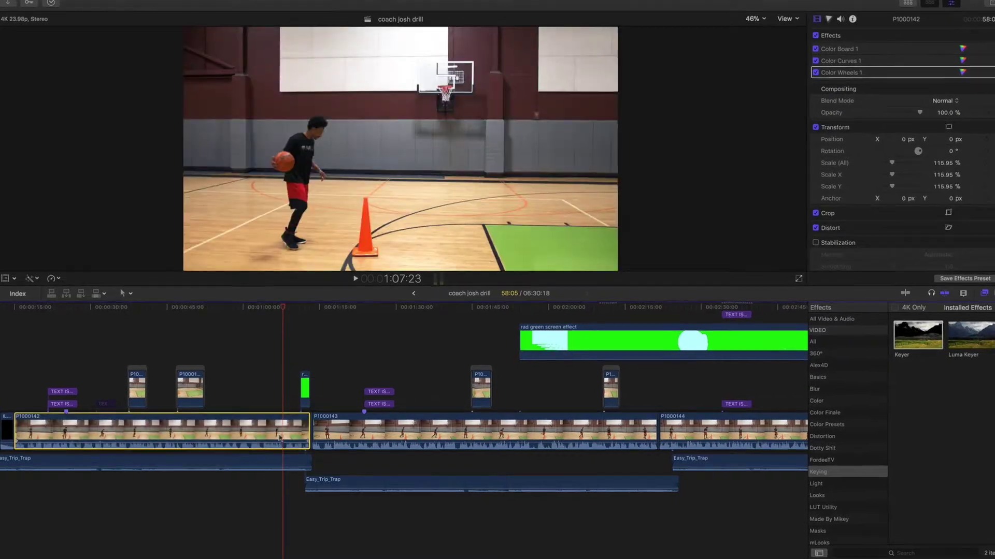
pyautogui.moveTo(305, 388)
pyautogui.mouseDown()
pyautogui.moveTo(320, 388)
pyautogui.moveTo(312, 389)
pyautogui.mouseUp()
# Zoom the timeline in with Cmd+= and play back across the cut around 1:11
pyautogui.press('super+equal')
pyautogui.press('super+equal')
pyautogui.press('super+equal')
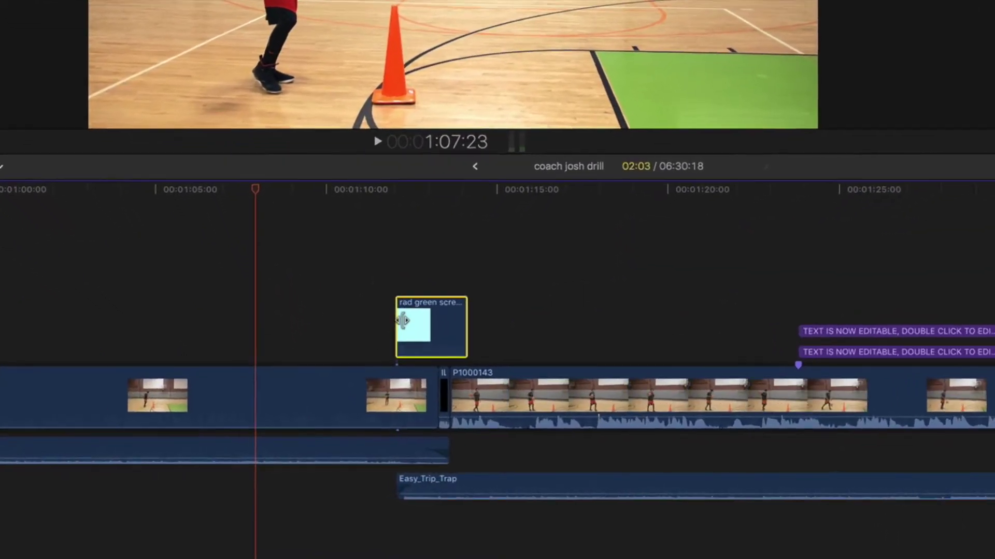
pyautogui.click(342, 303)
pyautogui.press('space')
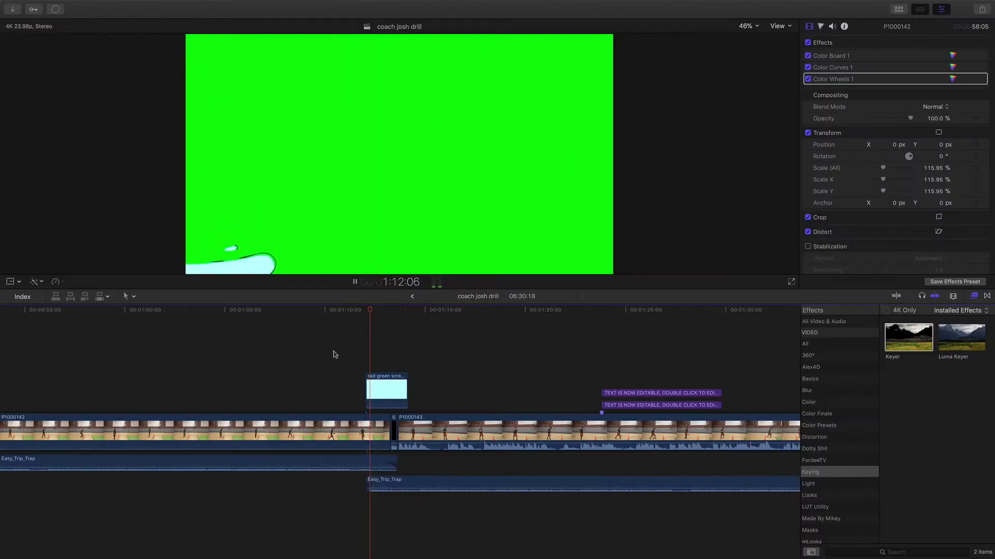
pyautogui.press('space')
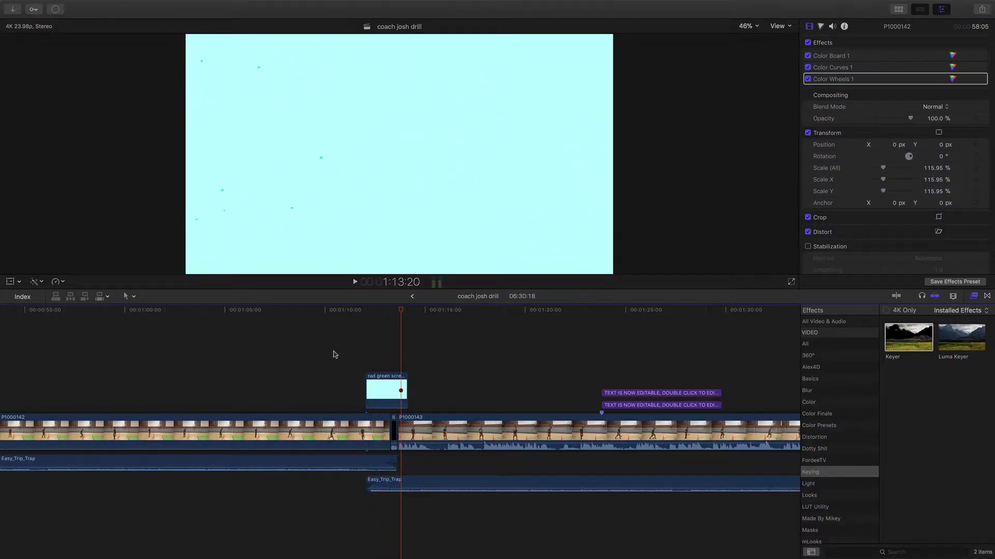
pyautogui.click(377, 385)
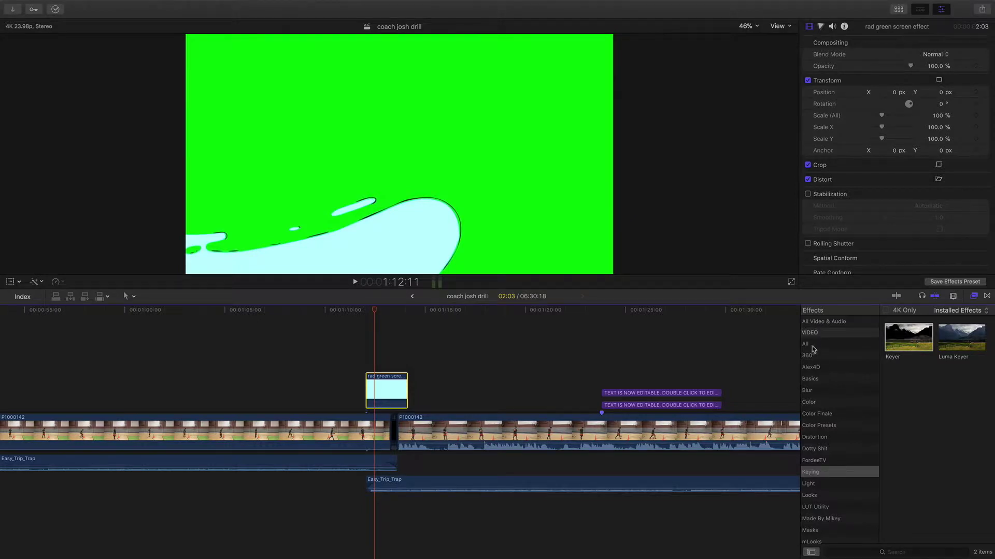
# Apply the Keyer effect from the Keying category to the short green-screen splash clip
pyautogui.click(813, 473)
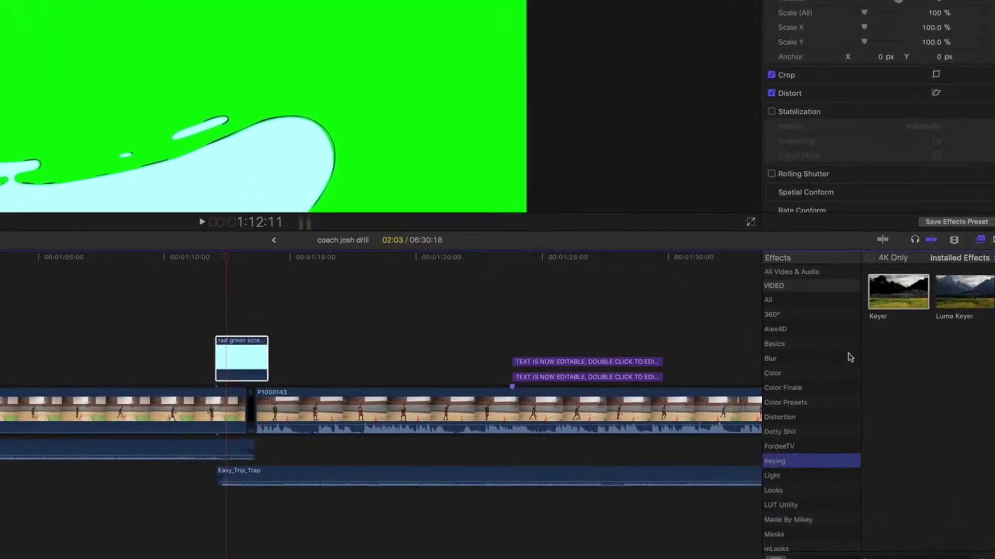
pyautogui.moveTo(898, 291); pyautogui.dragTo(229, 343)
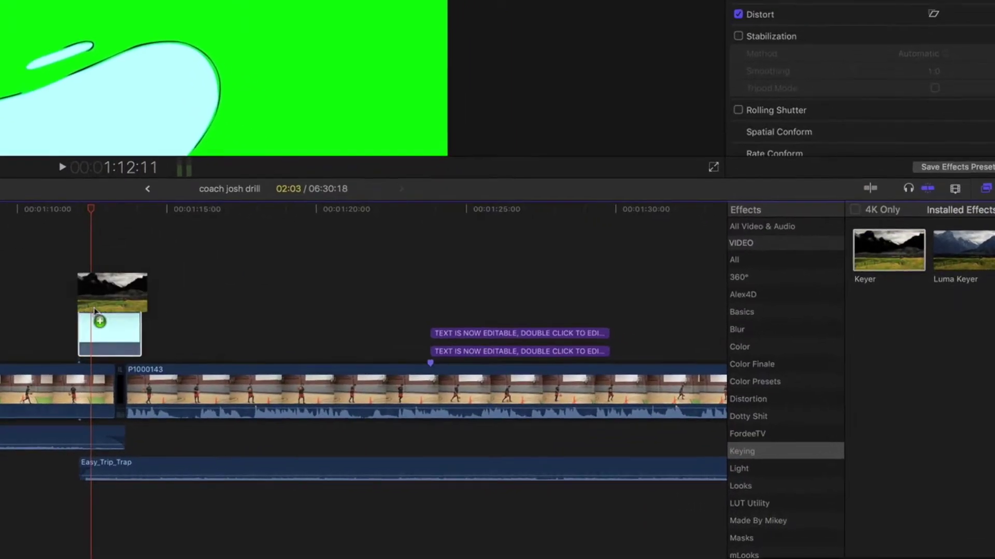
pyautogui.moveTo(94, 310); pyautogui.dragTo(96, 317)
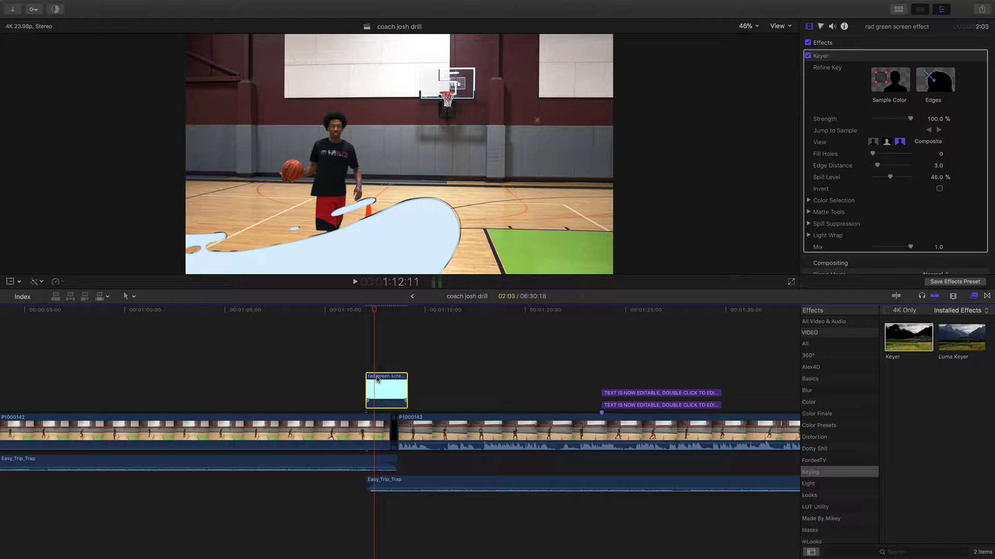
# Preview the keyed splash, then open its Color Board Exposure controls with Cmd+6
pyautogui.click(366, 358)
pyautogui.press('space')
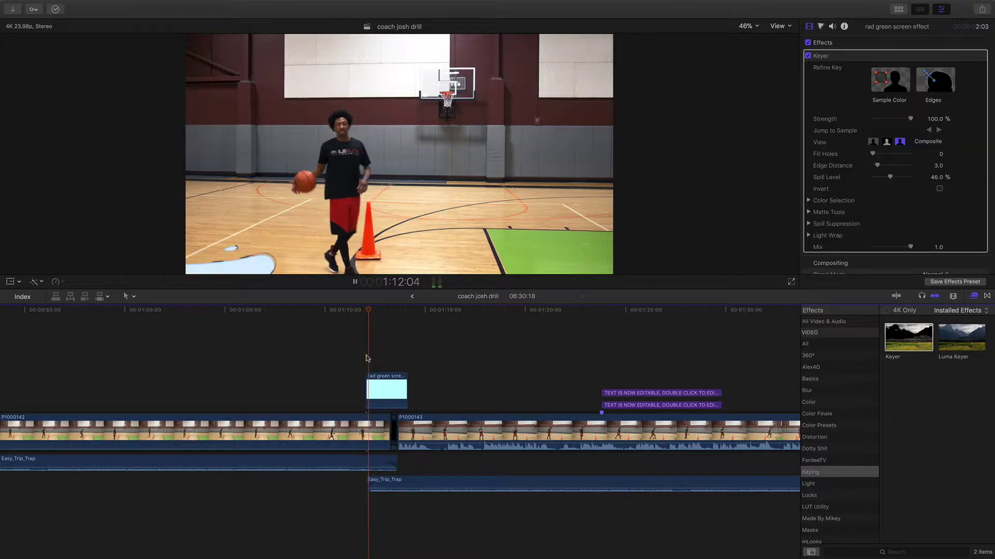
pyautogui.press('space')
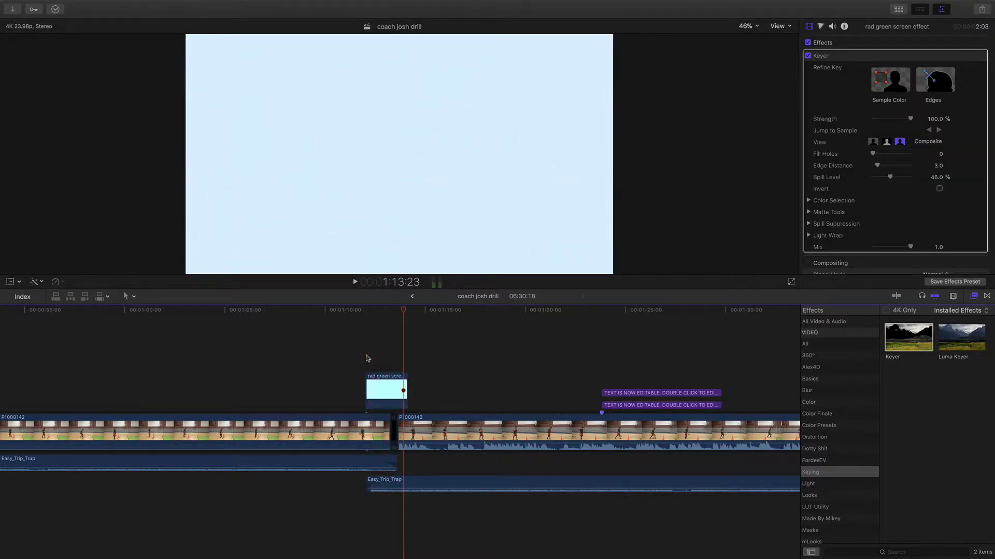
pyautogui.click(384, 387)
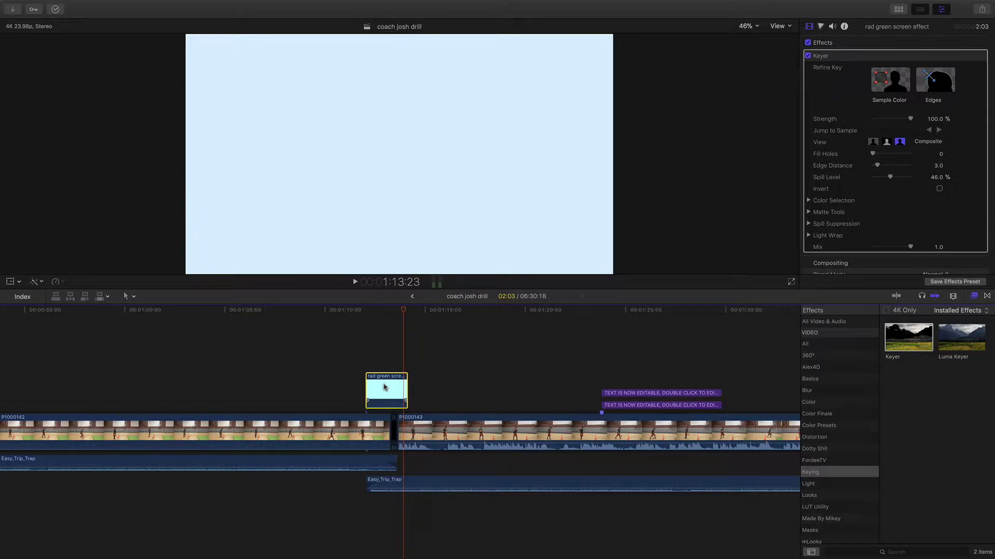
pyautogui.click(810, 31)
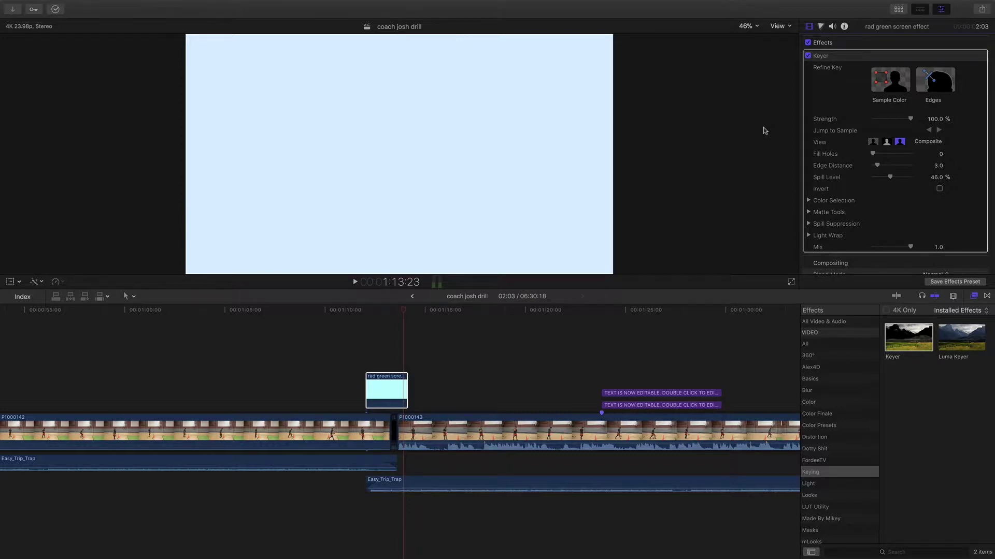
pyautogui.press('super+6')
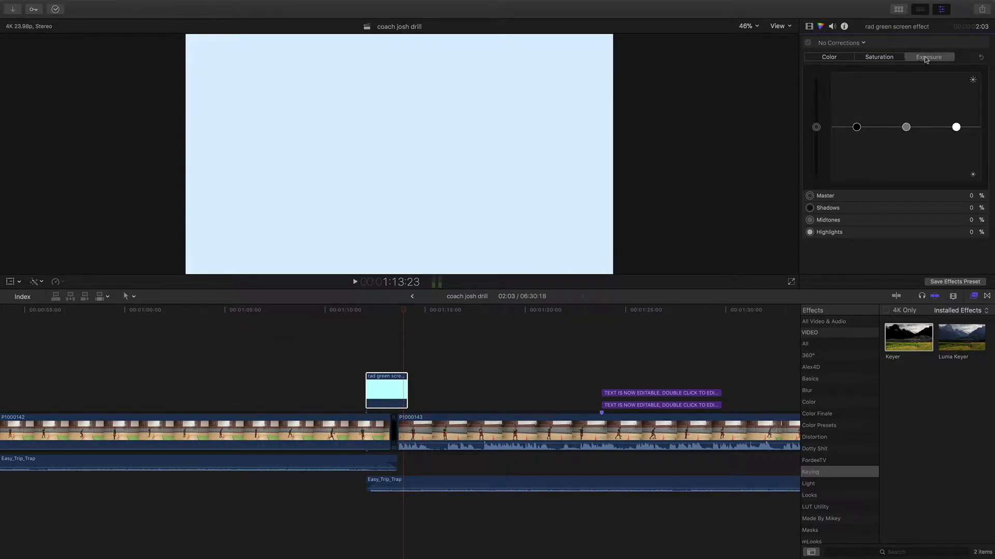
# Raise Master, Shadows, Midtones and Highlights exposure to 100% and play back the white splash
pyautogui.click(816, 128)
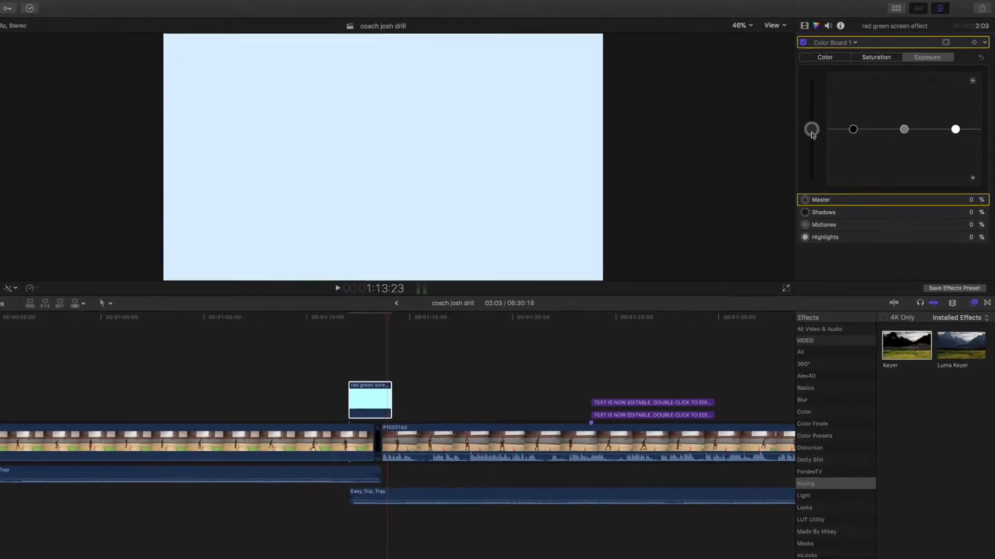
pyautogui.moveTo(807, 131); pyautogui.dragTo(806, 73)
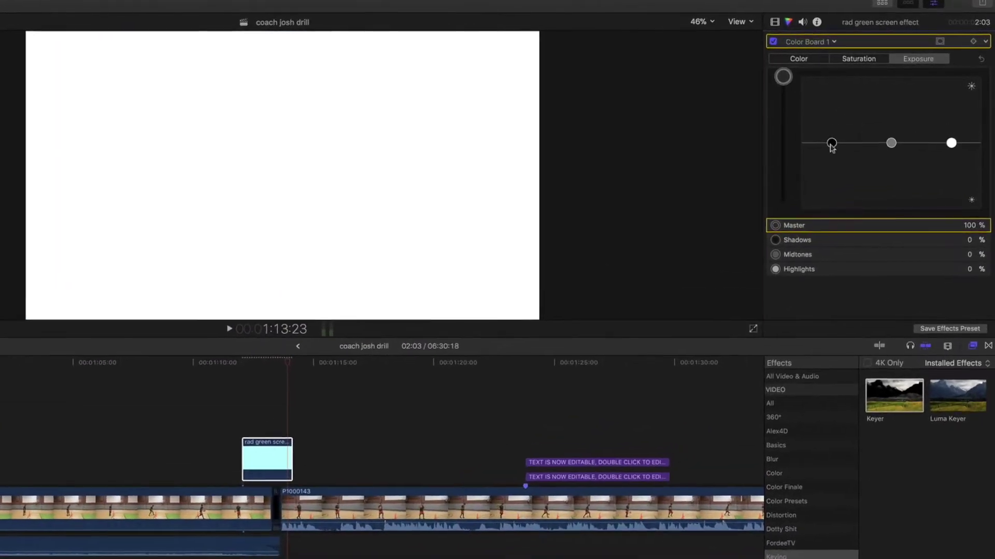
pyautogui.moveTo(849, 132); pyautogui.dragTo(850, 72)
pyautogui.moveTo(887, 147); pyautogui.dragTo(885, 78)
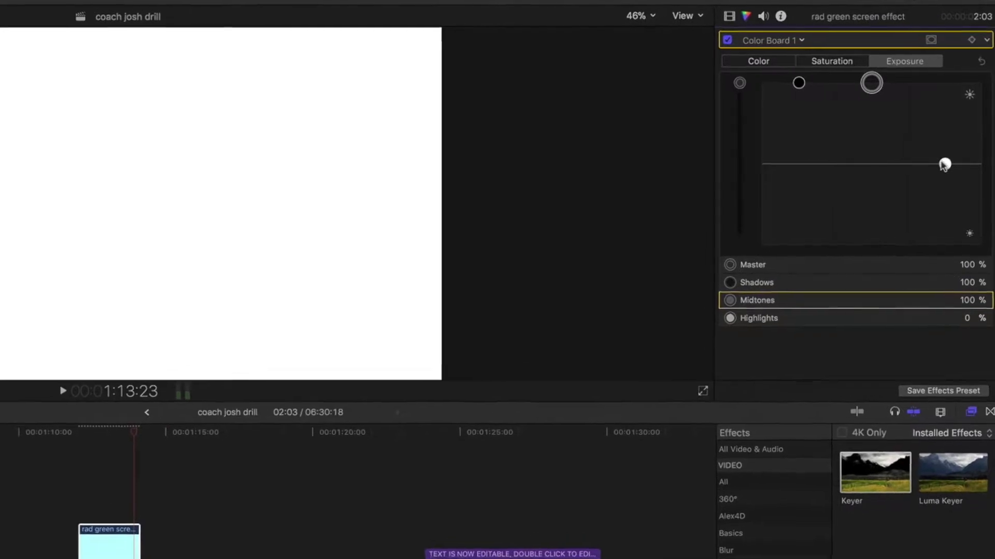
pyautogui.moveTo(949, 147); pyautogui.dragTo(941, 38)
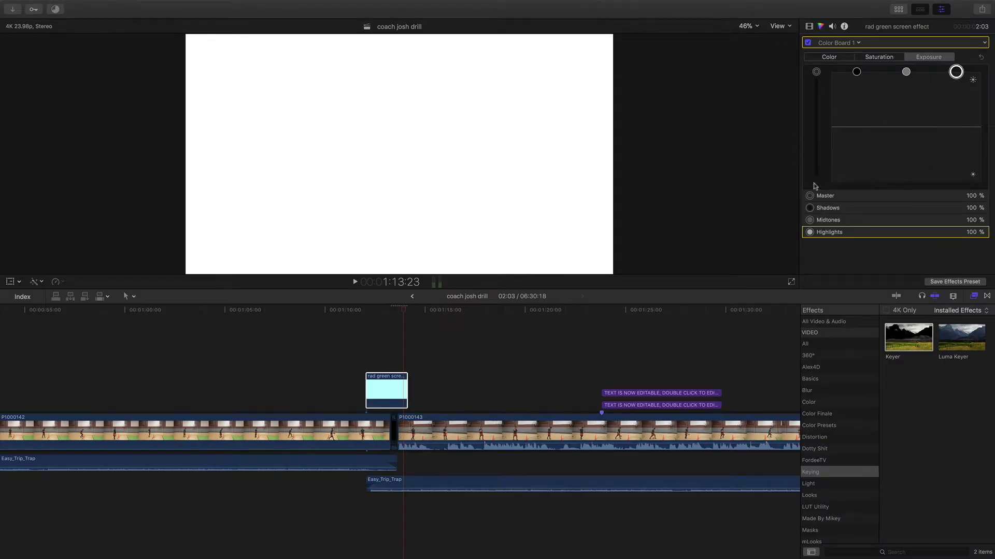
pyautogui.click(371, 352)
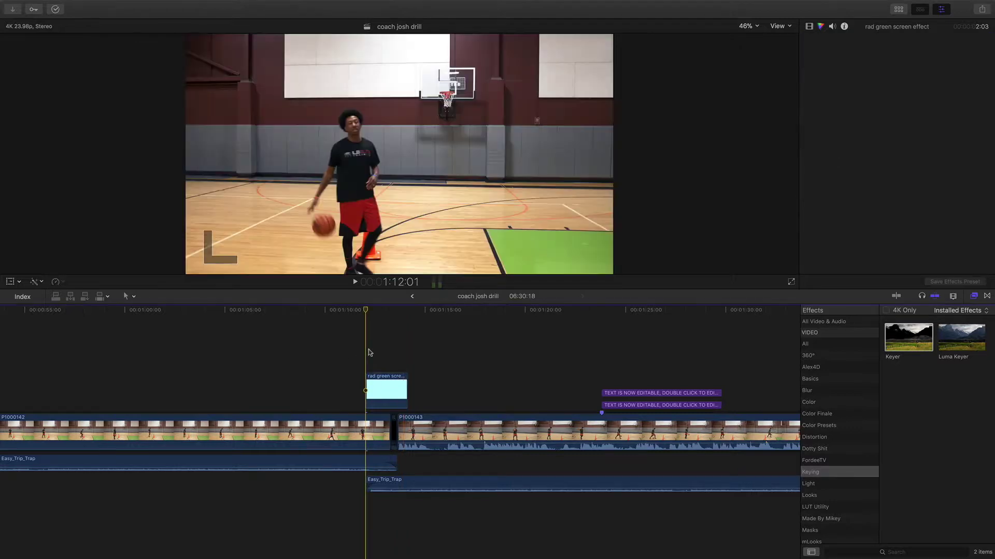
pyautogui.press('space')
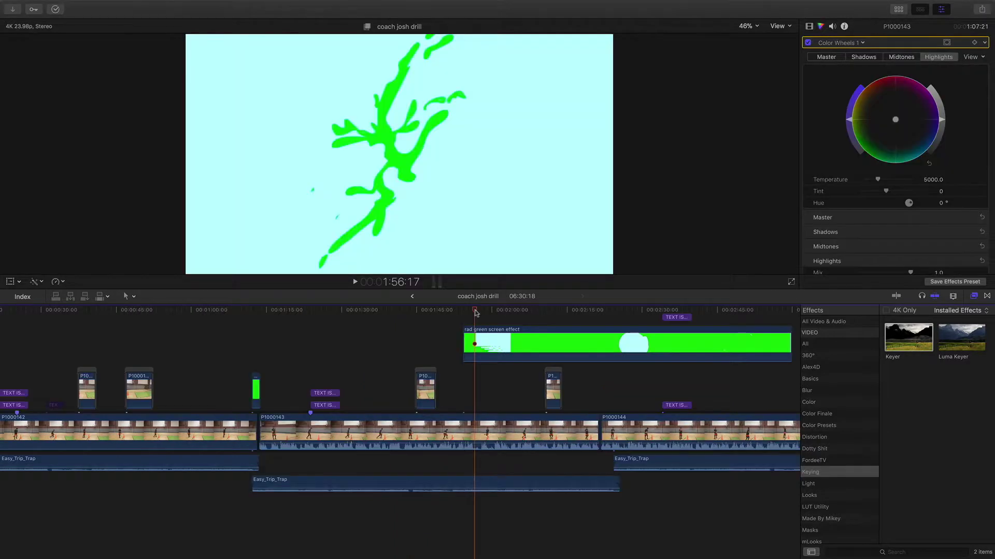
# Select and scrub the long rad green screen effect clip near 1:53, then apply the Keyer to it
pyautogui.click(479, 345)
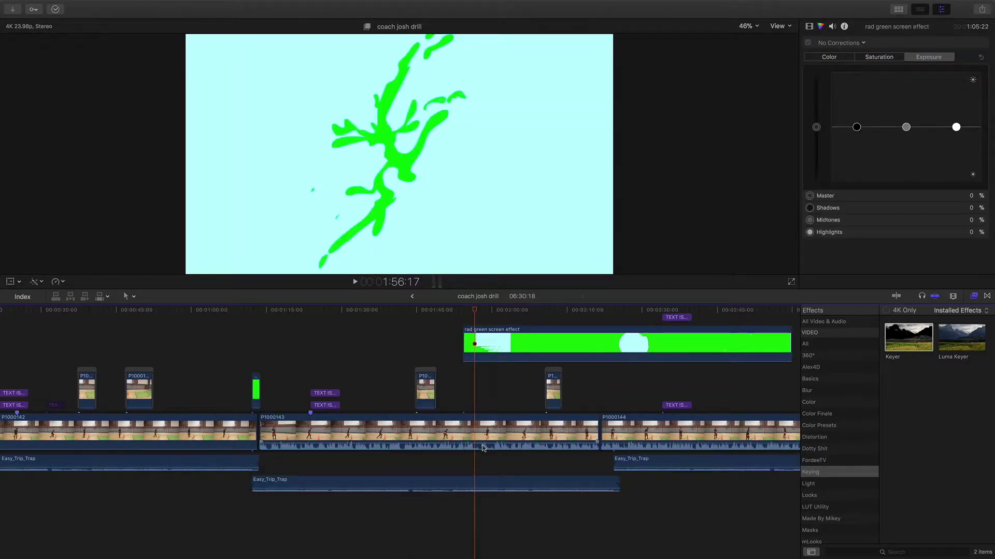
pyautogui.click(486, 353)
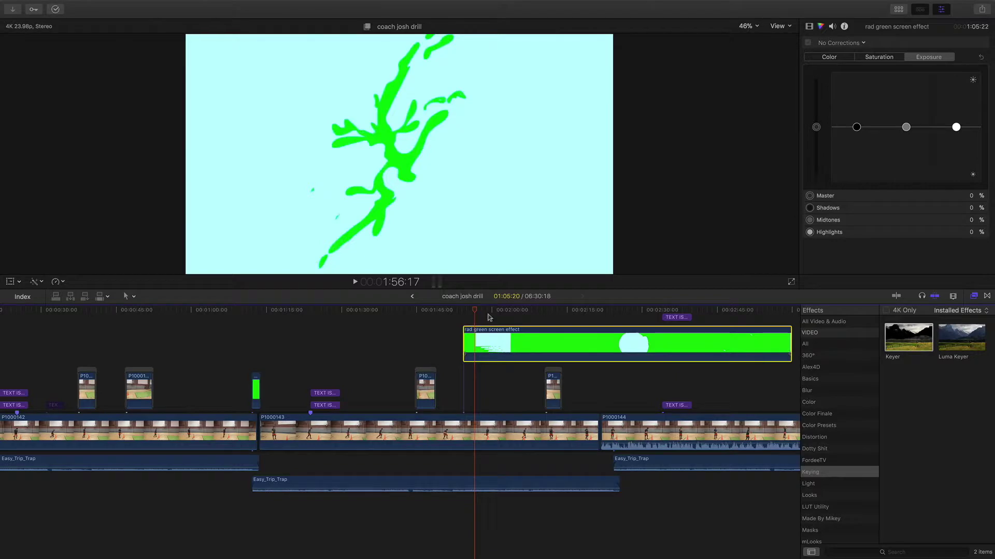
pyautogui.moveTo(479, 310); pyautogui.dragTo(612, 313)
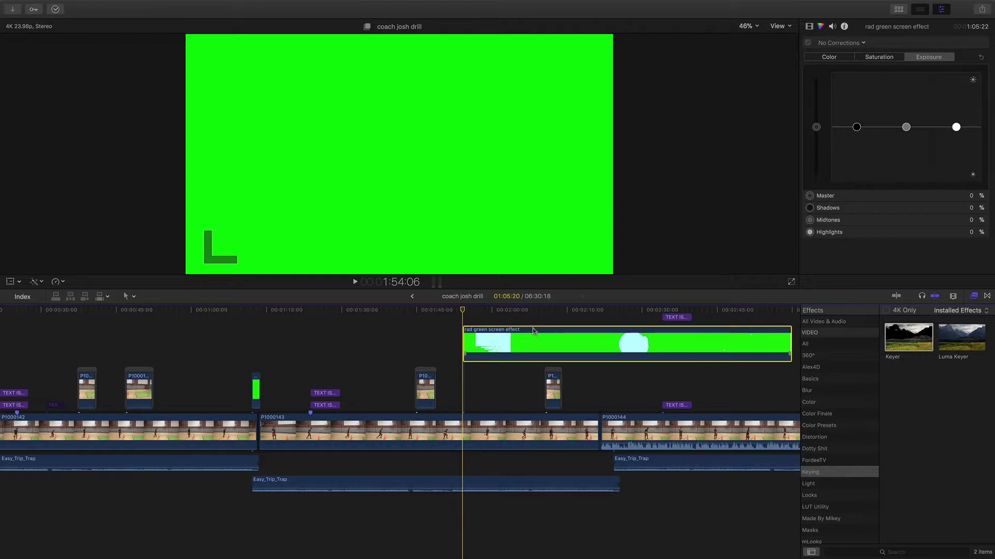
pyautogui.moveTo(901, 349); pyautogui.dragTo(683, 349)
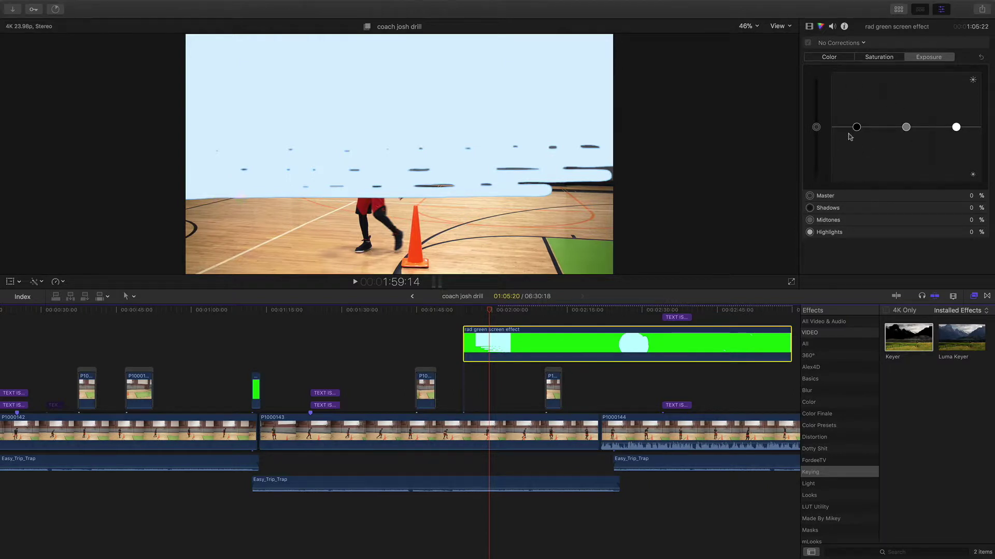
# Set the long overlay's Master, Shadows, Midtones and Highlights exposure to 100% and preview it
pyautogui.moveTo(816, 127); pyautogui.dragTo(816, 72)
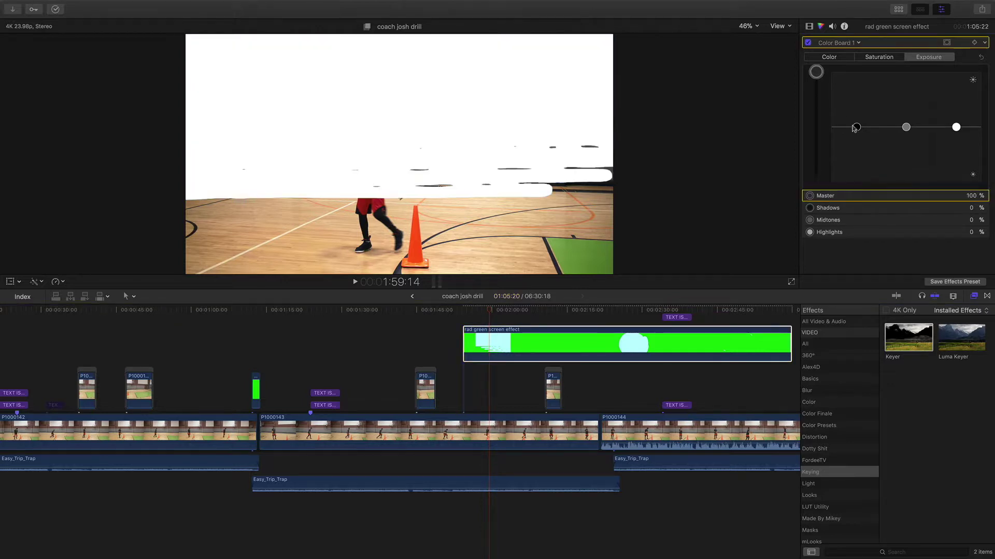
pyautogui.moveTo(856, 126); pyautogui.dragTo(857, 72)
pyautogui.moveTo(906, 127); pyautogui.dragTo(911, 54)
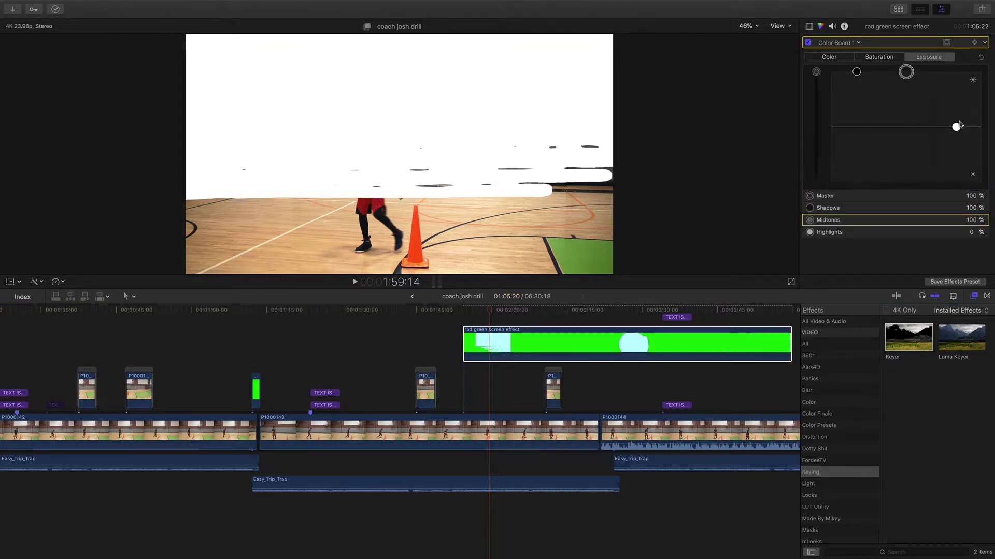
pyautogui.moveTo(955, 127); pyautogui.dragTo(956, 72)
pyautogui.click(466, 318)
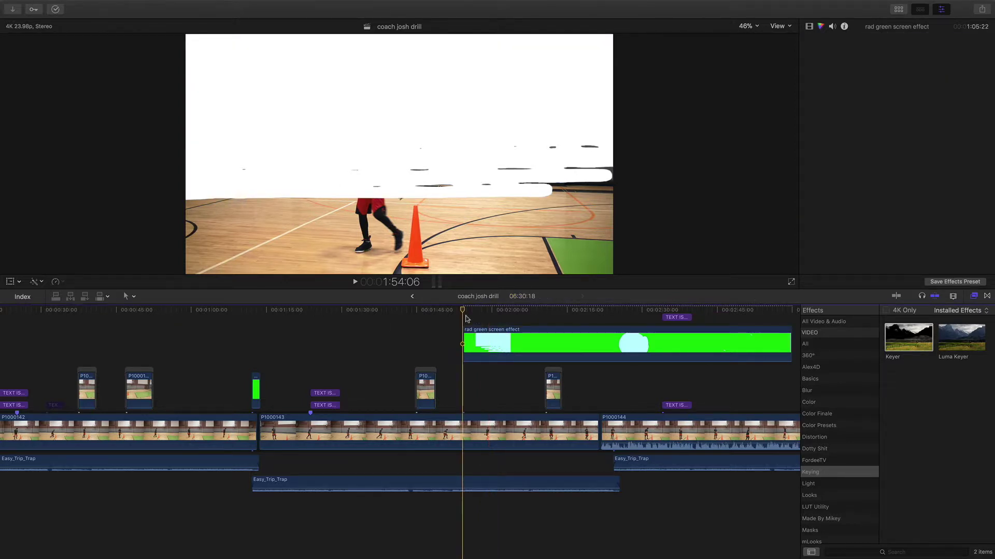
pyautogui.press('space')
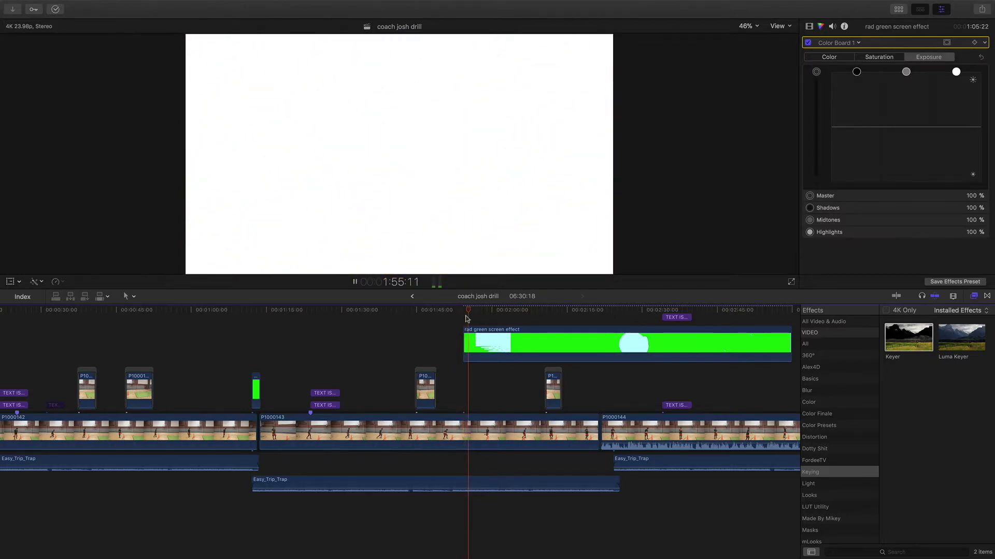
pyautogui.press('space')
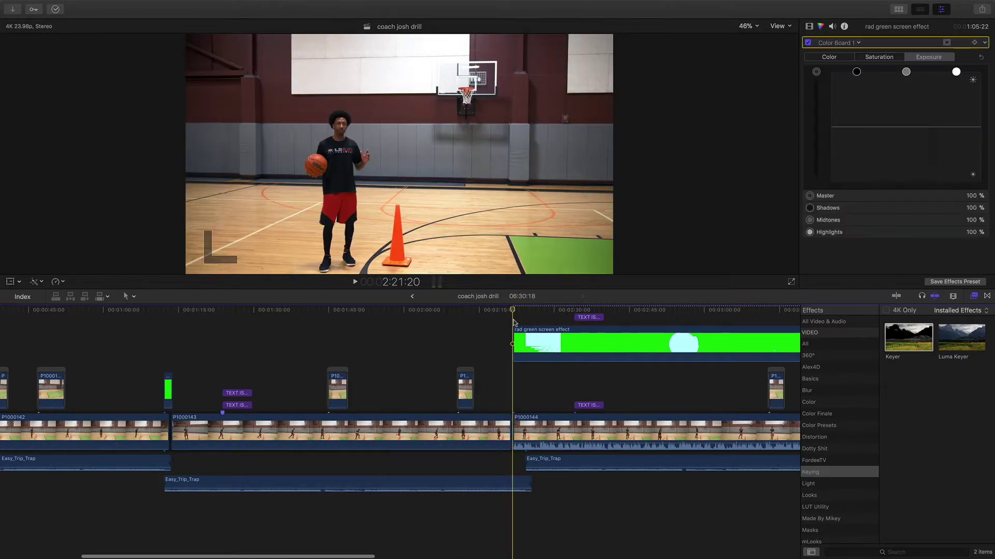
# Preview the overlay at the next cut and blade it at the playhead near 2:21 with Cmd-B
pyautogui.press('super+equal')
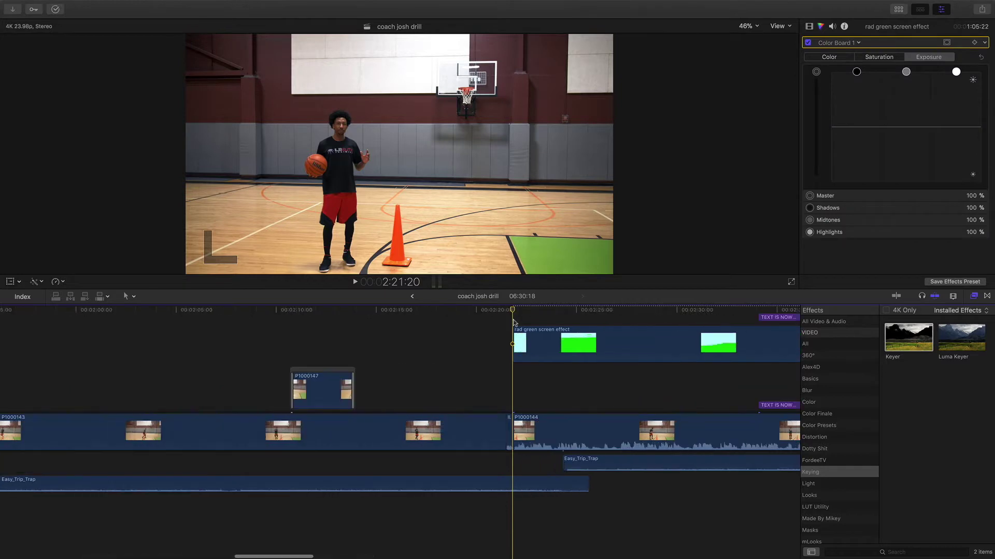
pyautogui.press('space')
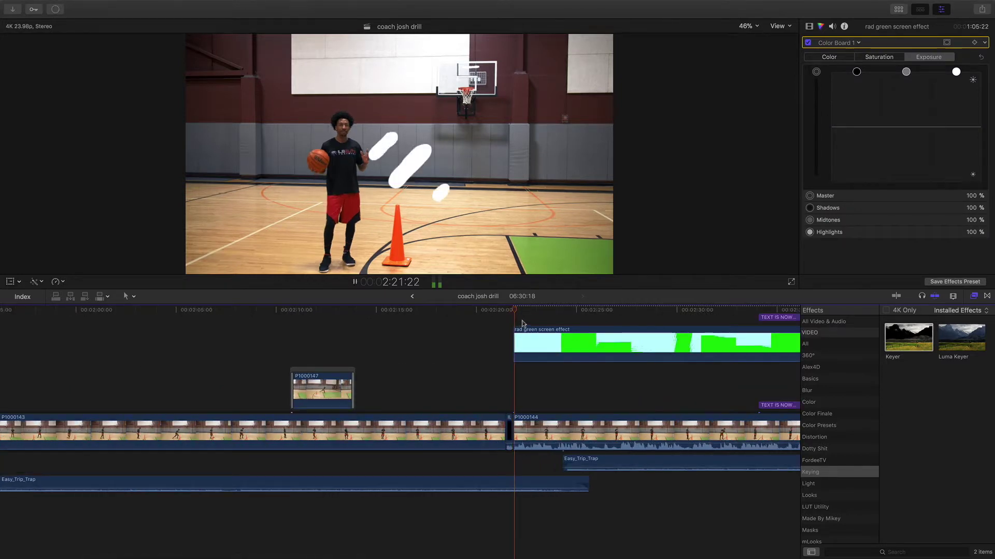
pyautogui.press('space')
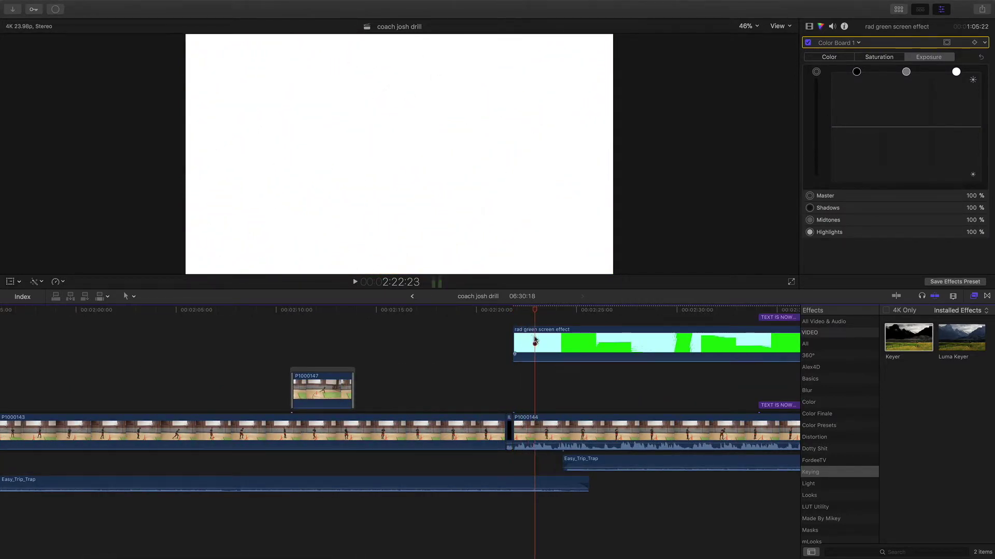
pyautogui.press('super+b')
# Push the remaining overlay later and shift the short piece about one second earlier onto the P1000143/P1000144 cut
pyautogui.moveTo(572, 344); pyautogui.dragTo(687, 343)
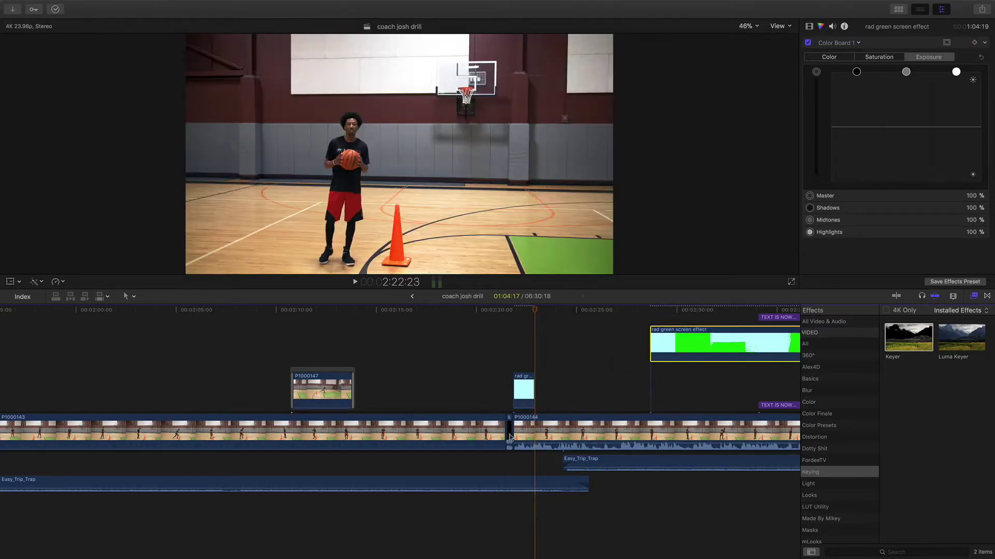
pyautogui.moveTo(526, 398); pyautogui.dragTo(502, 397)
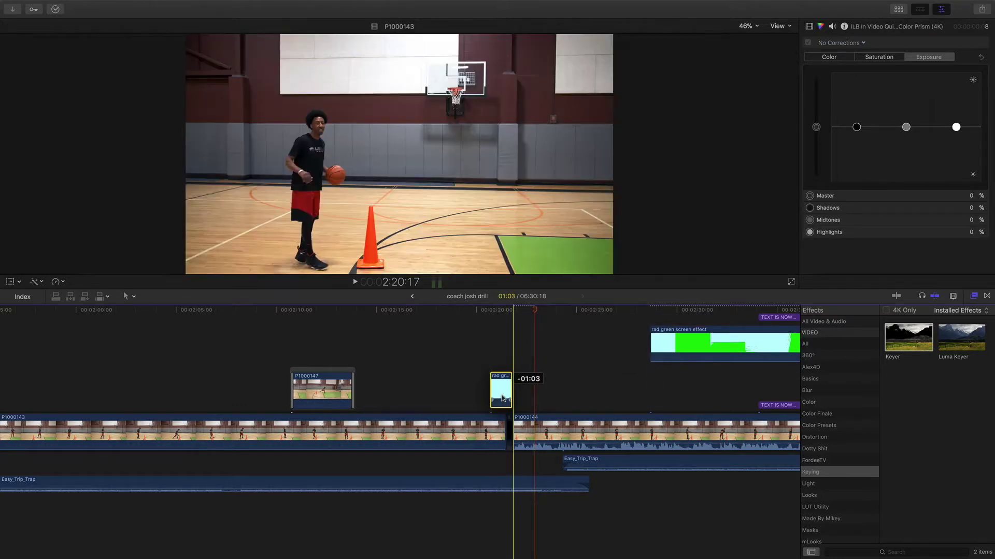
pyautogui.click(482, 359)
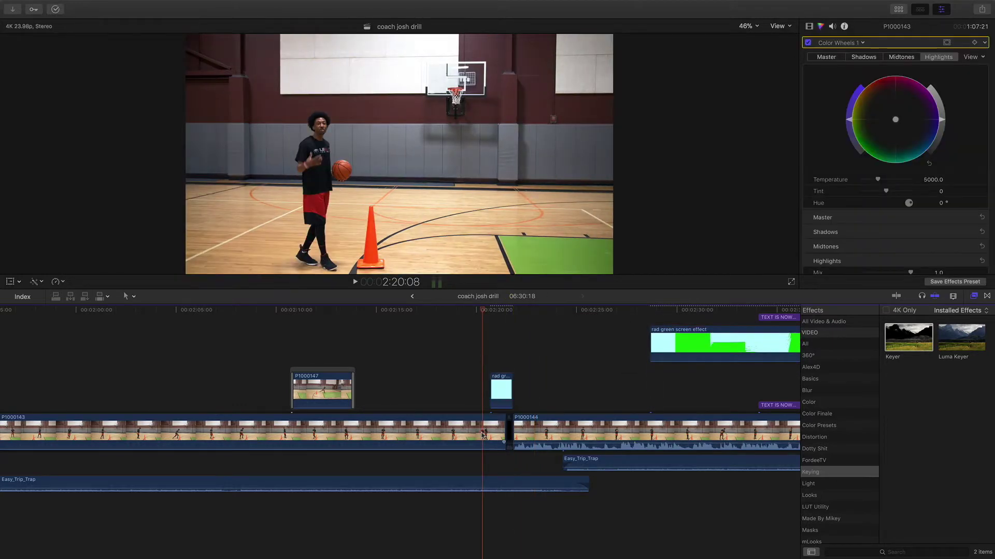
# Play back the transition at the cut, then select the short overlay and zoom the timeline in
pyautogui.press('space')
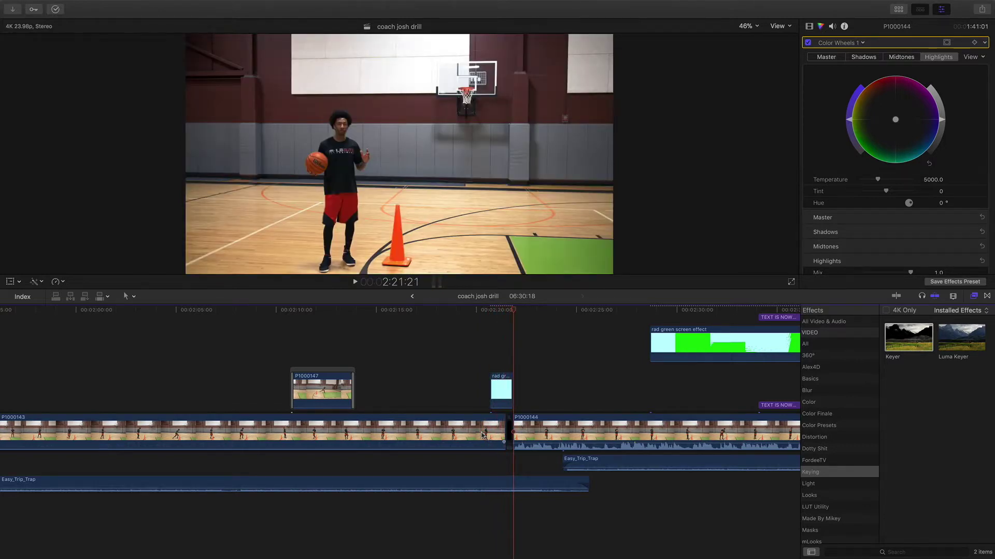
pyautogui.click(493, 365)
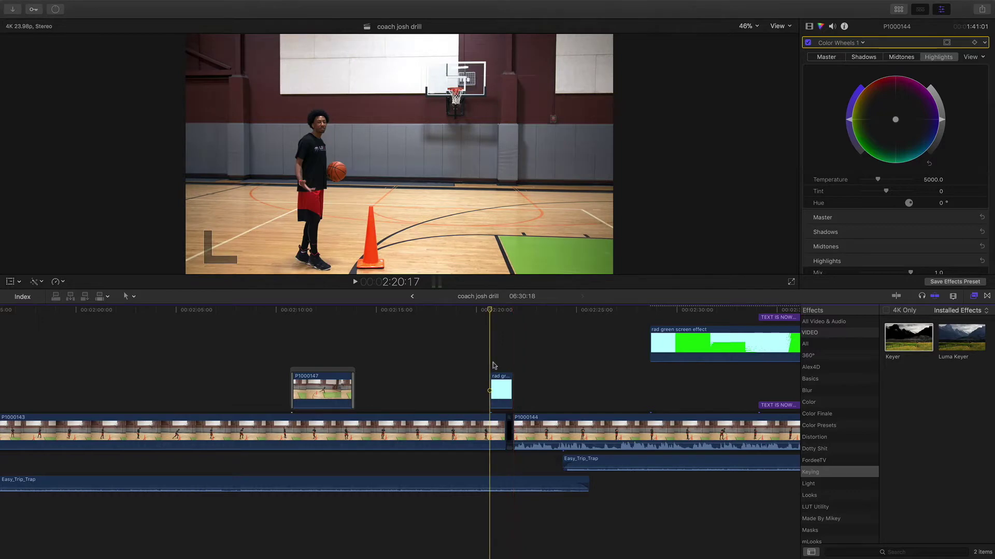
pyautogui.click(499, 387)
pyautogui.press('super+equal')
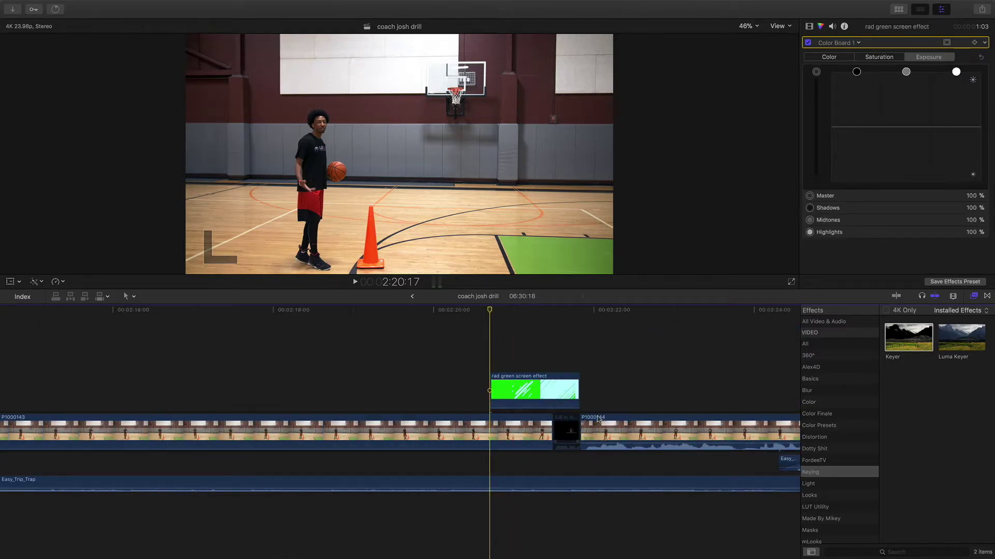
pyautogui.press('space')
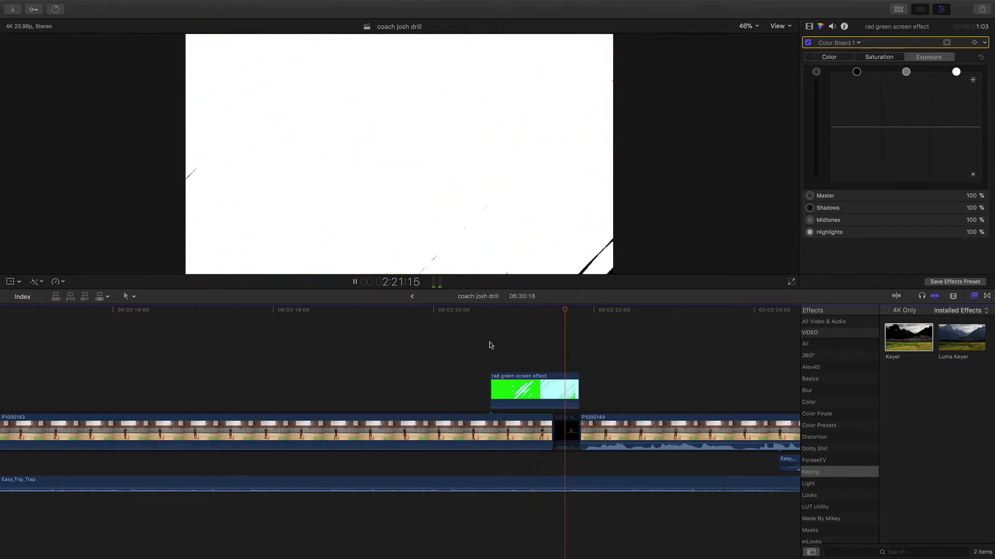